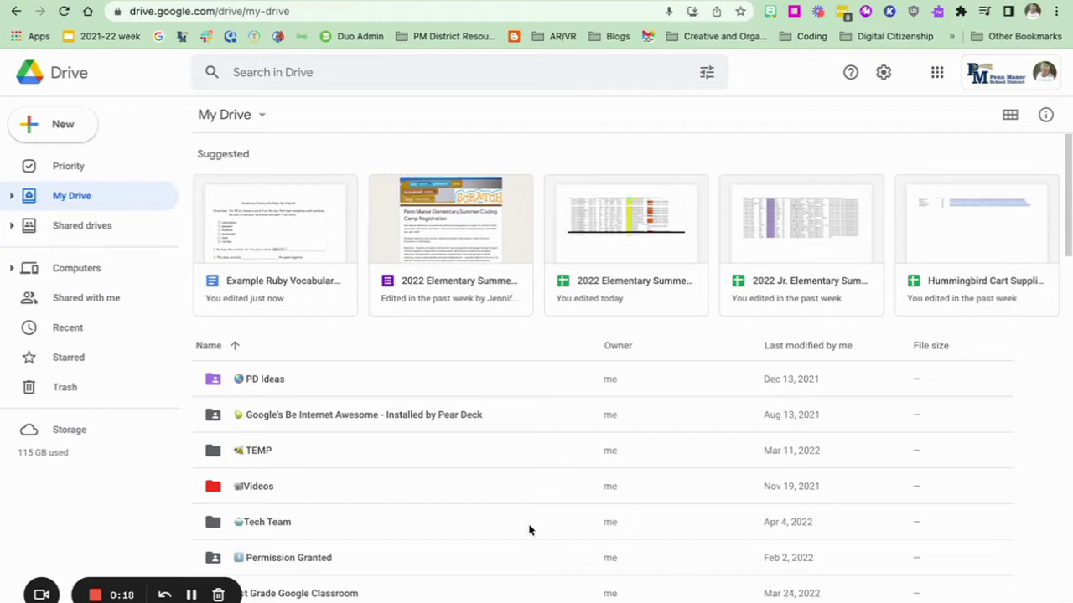
# Upload Copy of Ruby Vocabulary Fill in and Matching.docx from the computer into My Drive
pyautogui.click(54, 124)
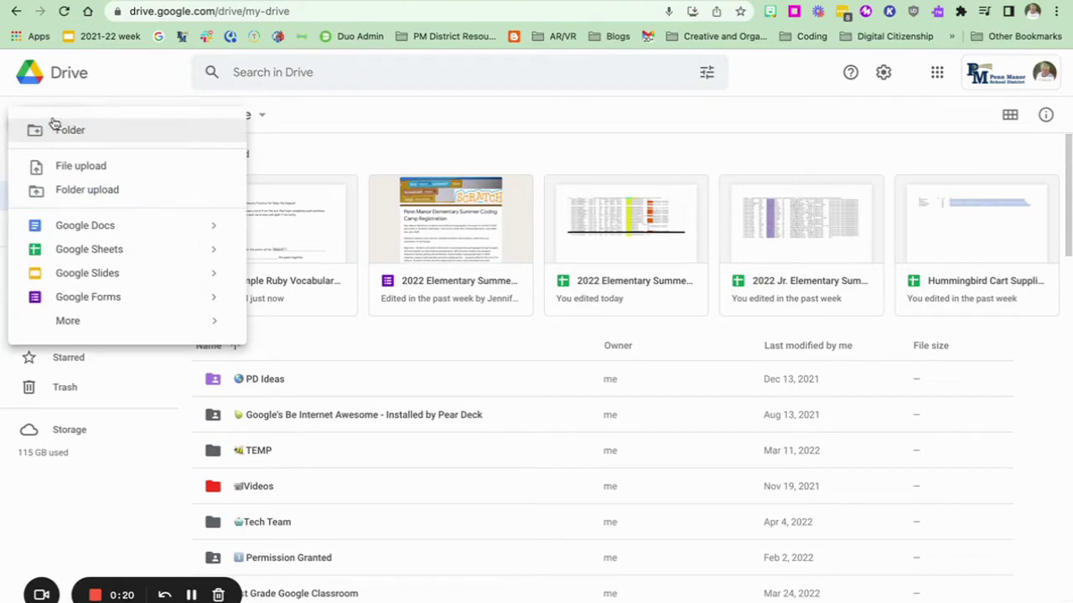
pyautogui.click(79, 167)
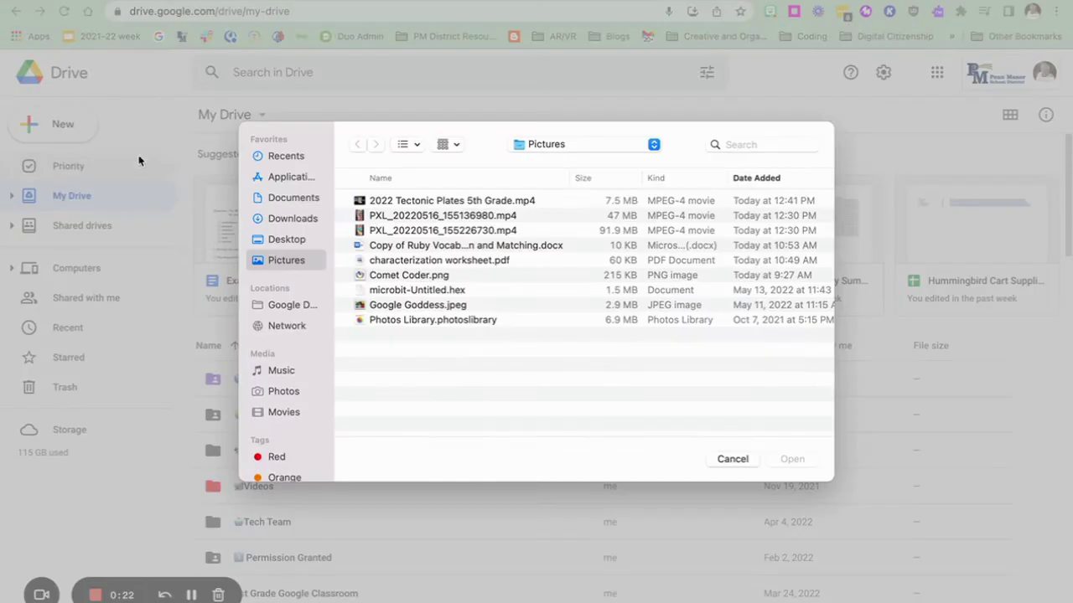
pyautogui.click(414, 247)
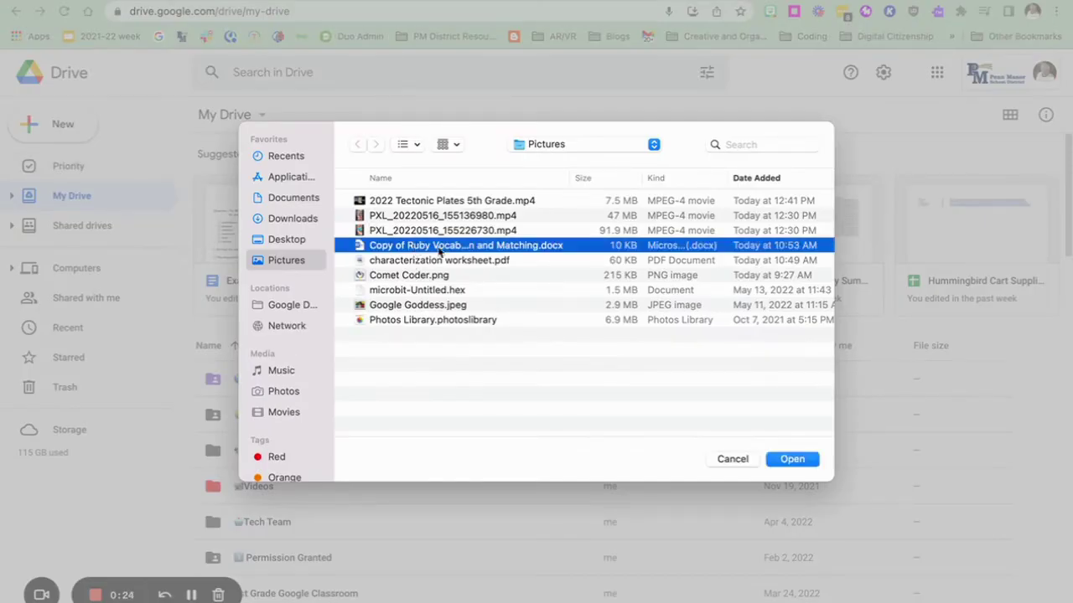
pyautogui.click(793, 460)
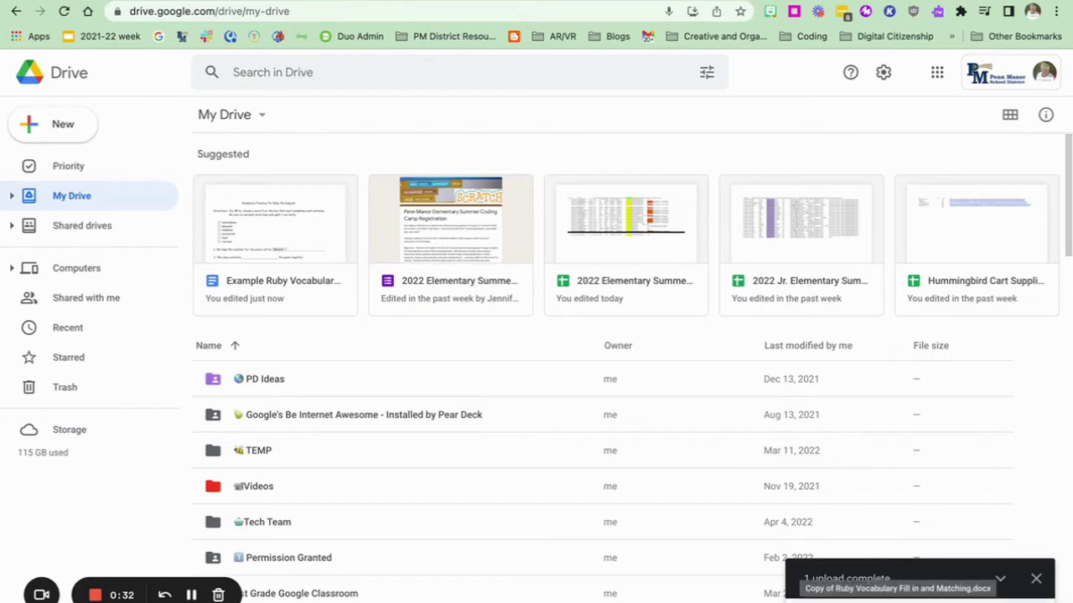
# Open the uploaded worksheet in Docs and save it as a Google Docs document
pyautogui.click(880, 587)
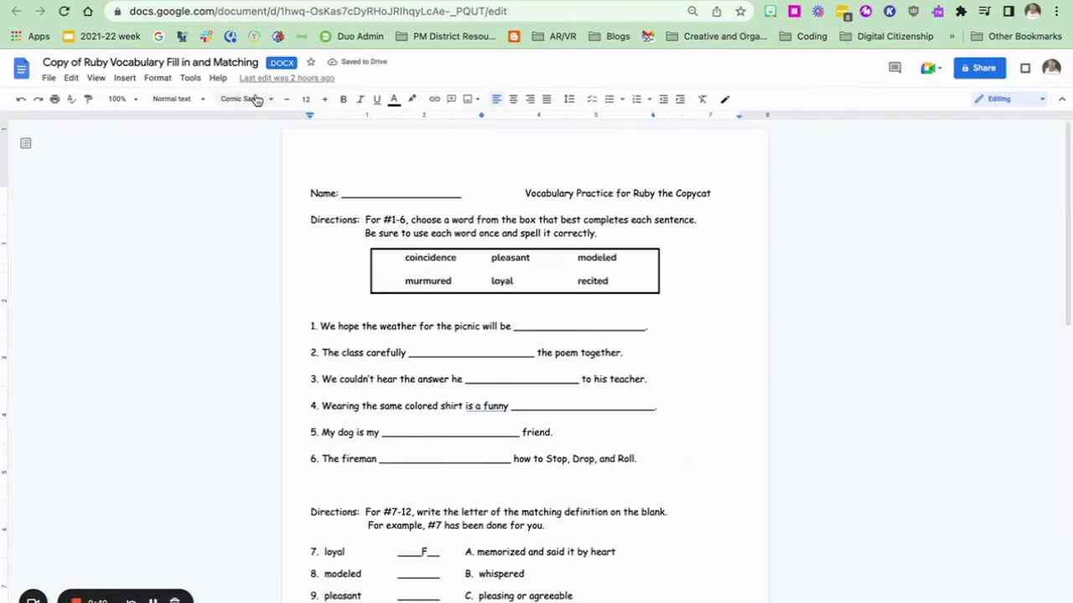
pyautogui.click(47, 79)
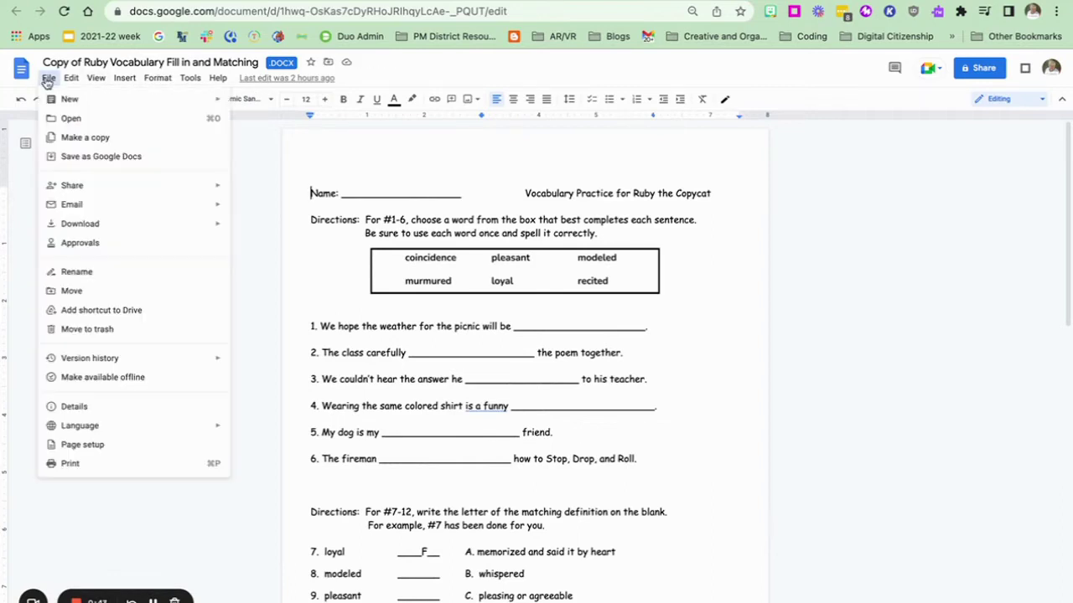
pyautogui.click(76, 157)
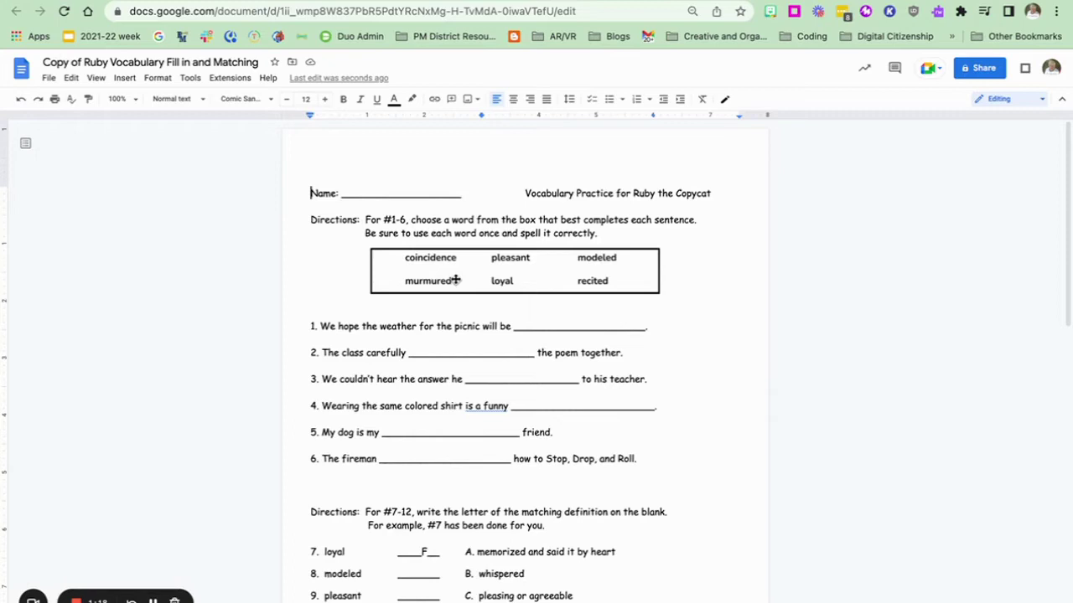
# Delete the word-box image and start a checklist with the first word 'concidence'
pyautogui.click(456, 280)
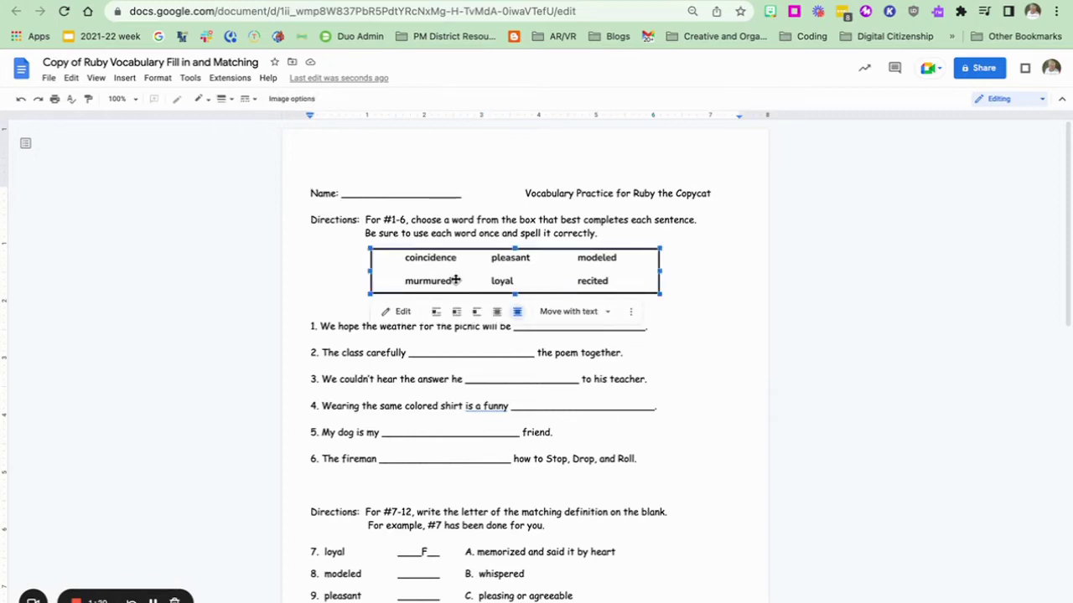
pyautogui.press('Delete')
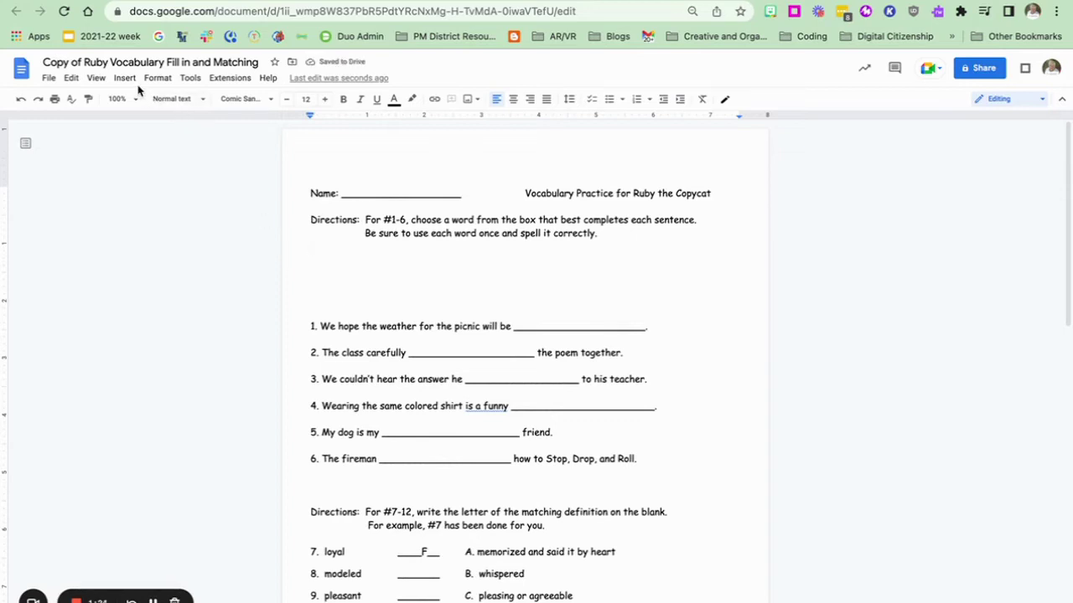
pyautogui.click(592, 102)
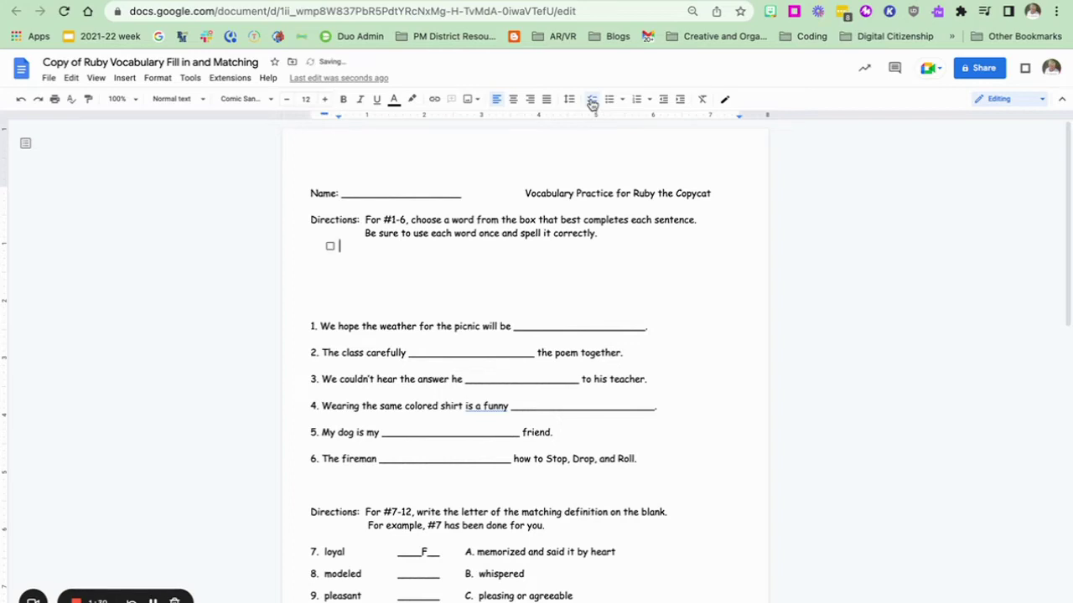
pyautogui.write('con')
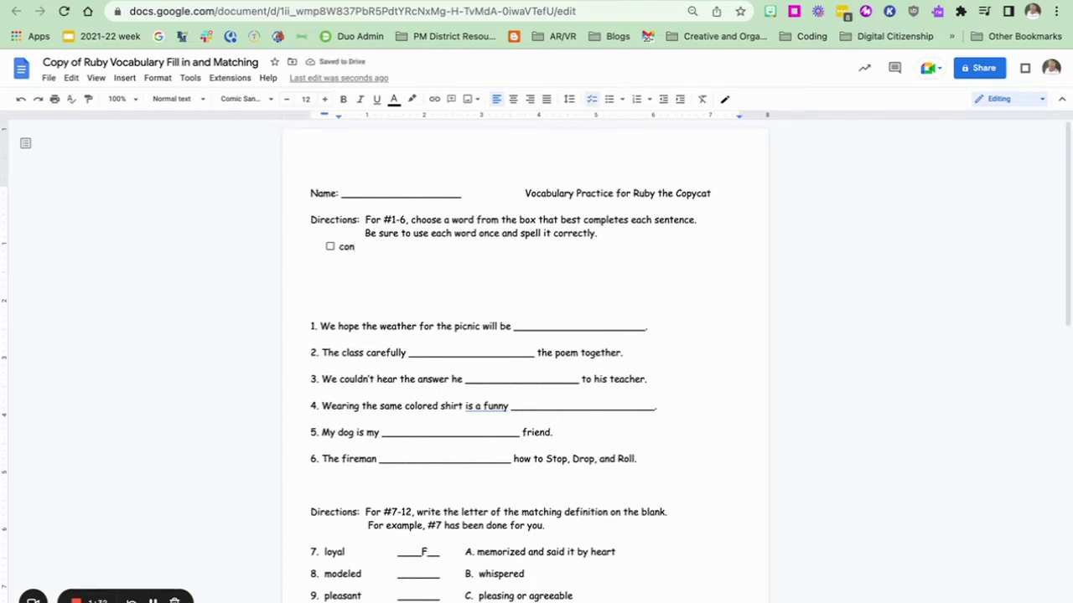
pyautogui.write('cidenc')
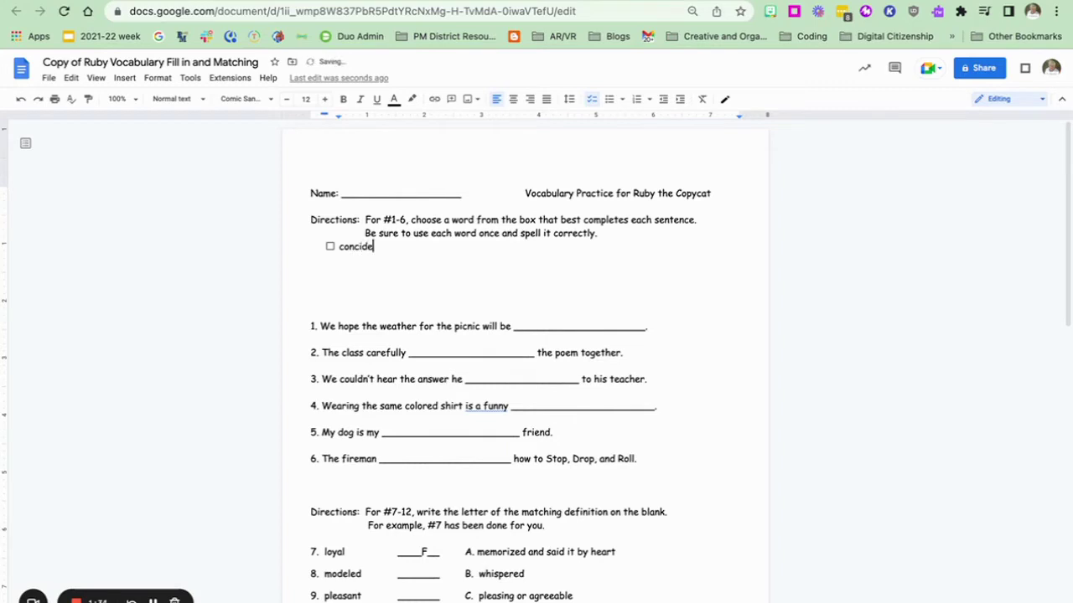
pyautogui.write('e')
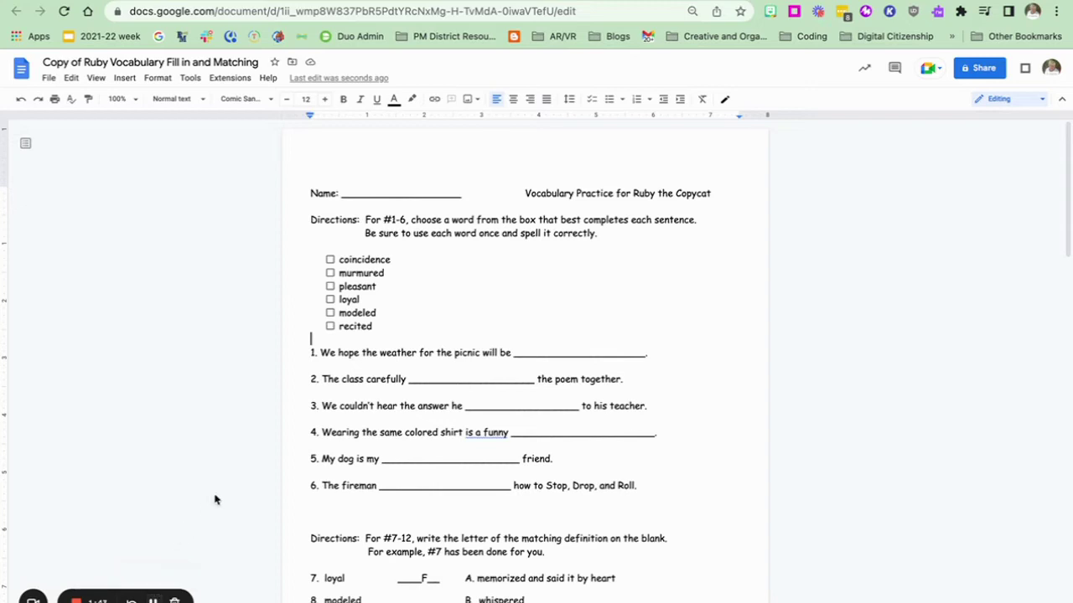
# Test checking coincidence, then remove sentence 1's underscore blank after 'will be'
pyautogui.click(331, 260)
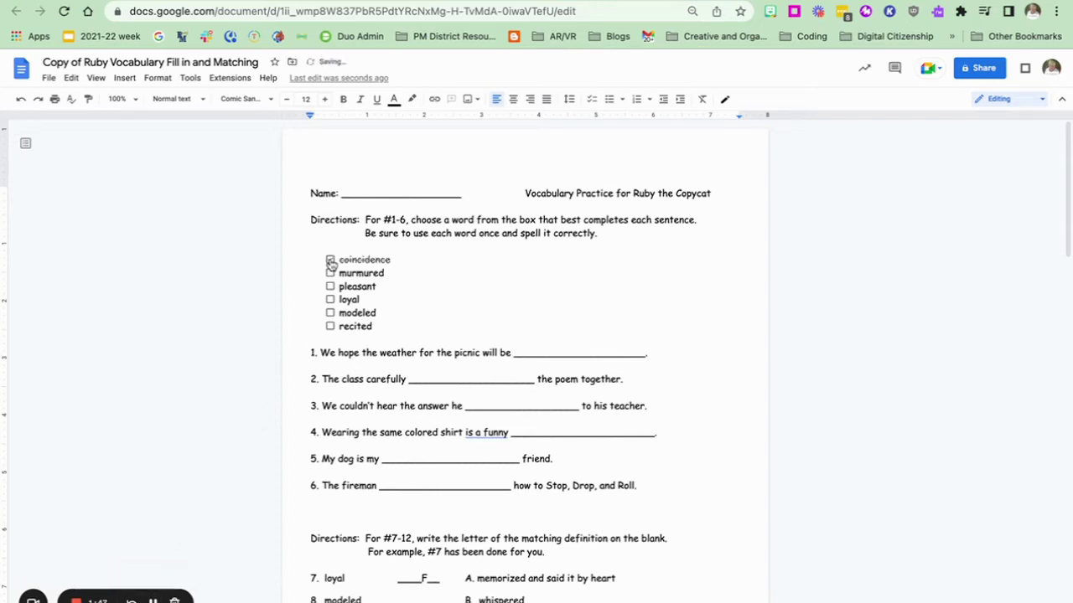
pyautogui.click(331, 261)
pyautogui.click(513, 355)
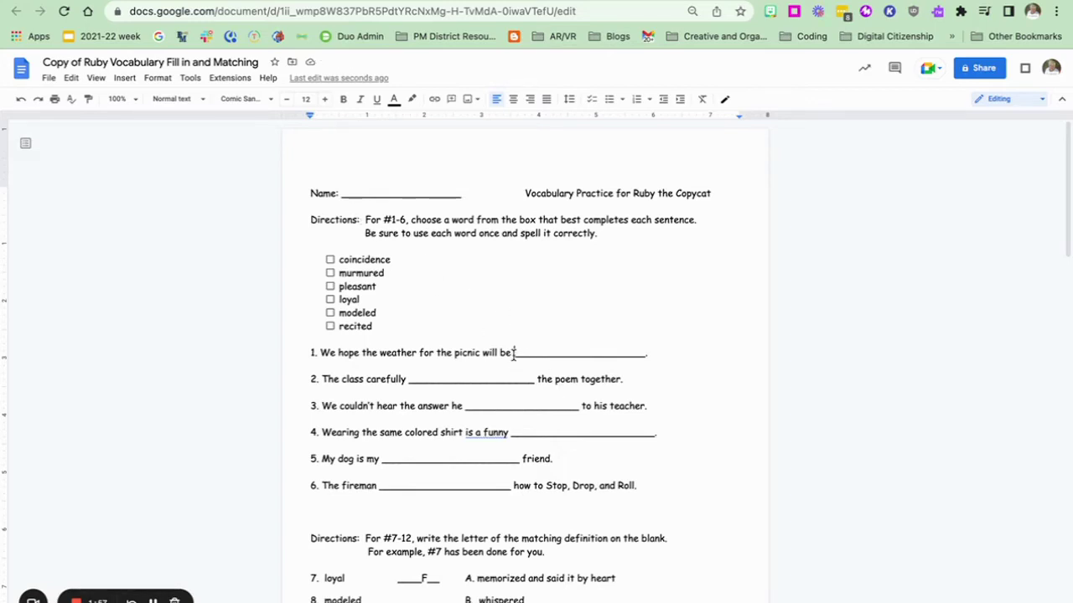
pyautogui.moveTo(513, 353); pyautogui.dragTo(671, 347)
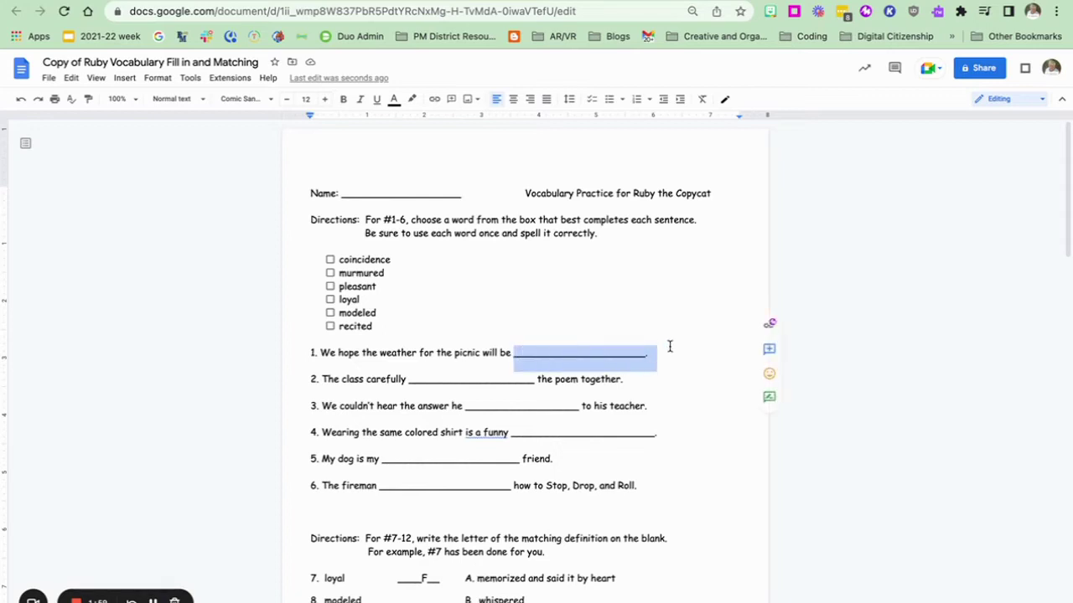
pyautogui.press('BackSpace')
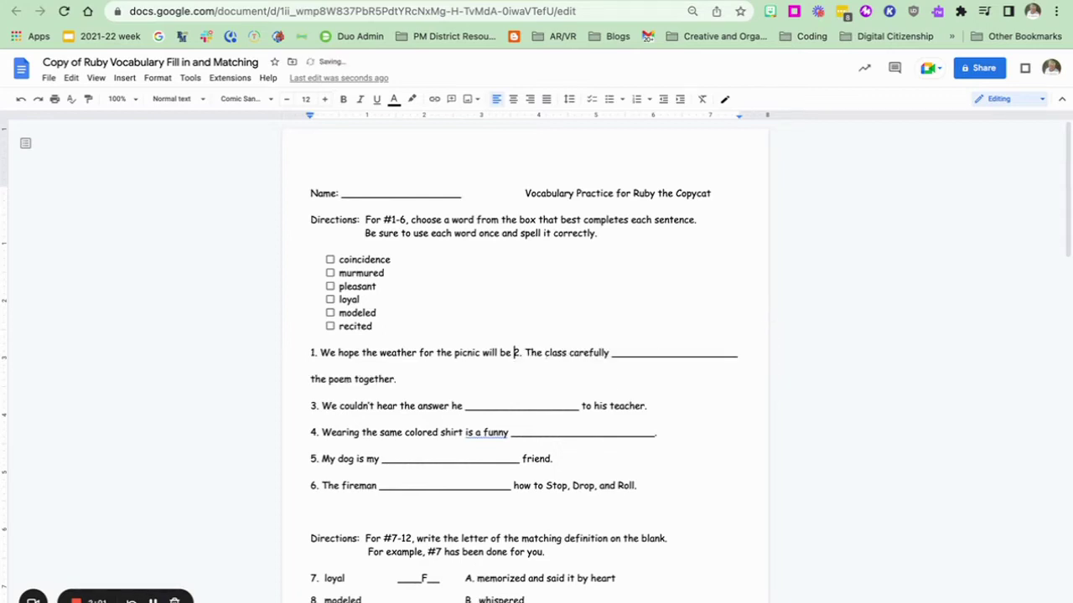
pyautogui.press('Return')
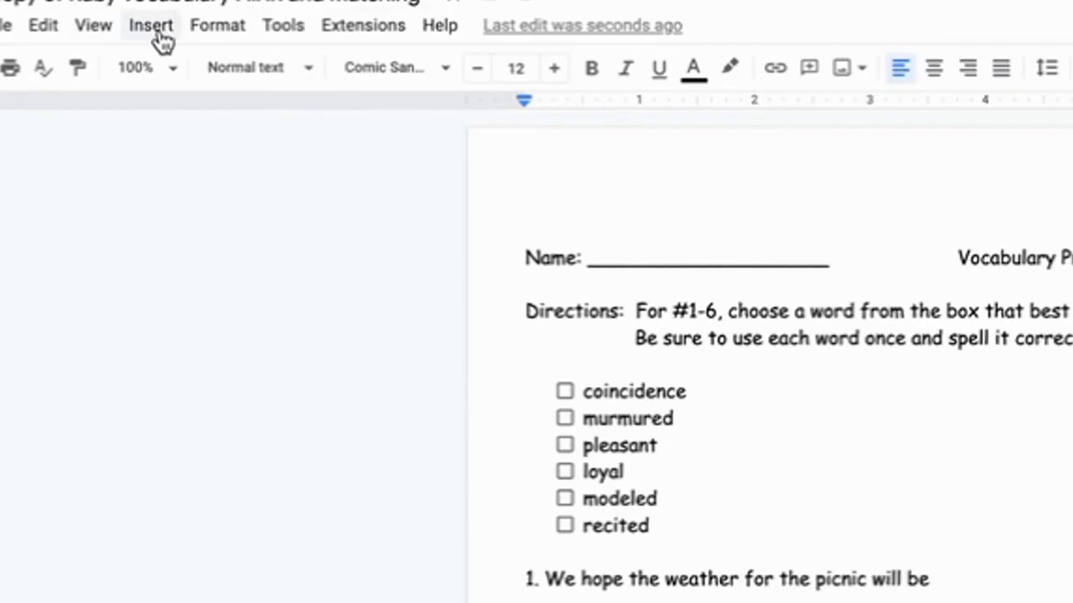
# Insert a new custom dropdown at the end of sentence 1 and name it Vocab
pyautogui.click(159, 34)
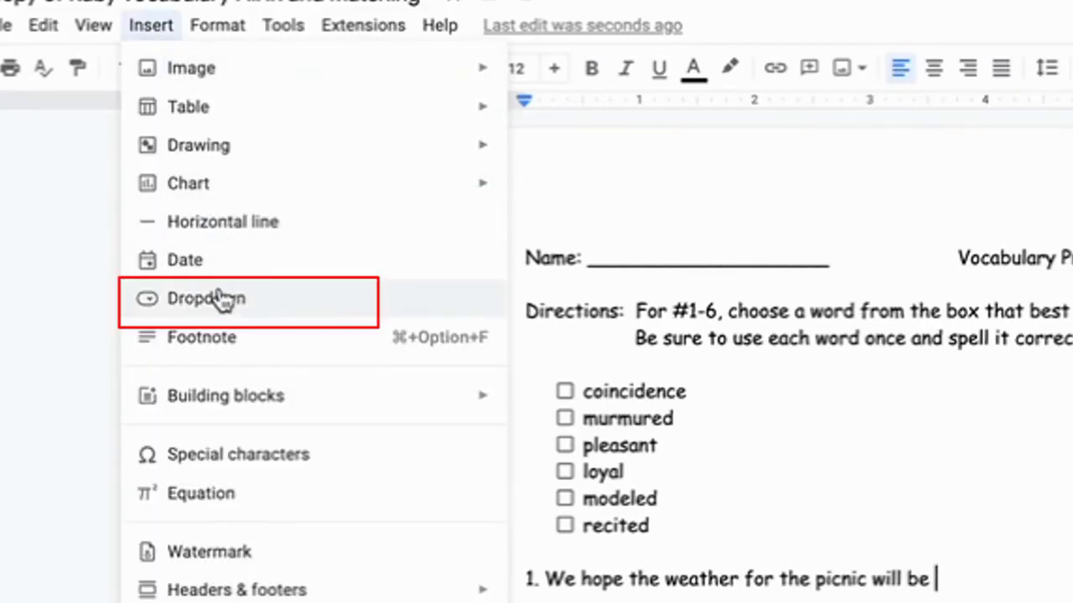
pyautogui.click(219, 300)
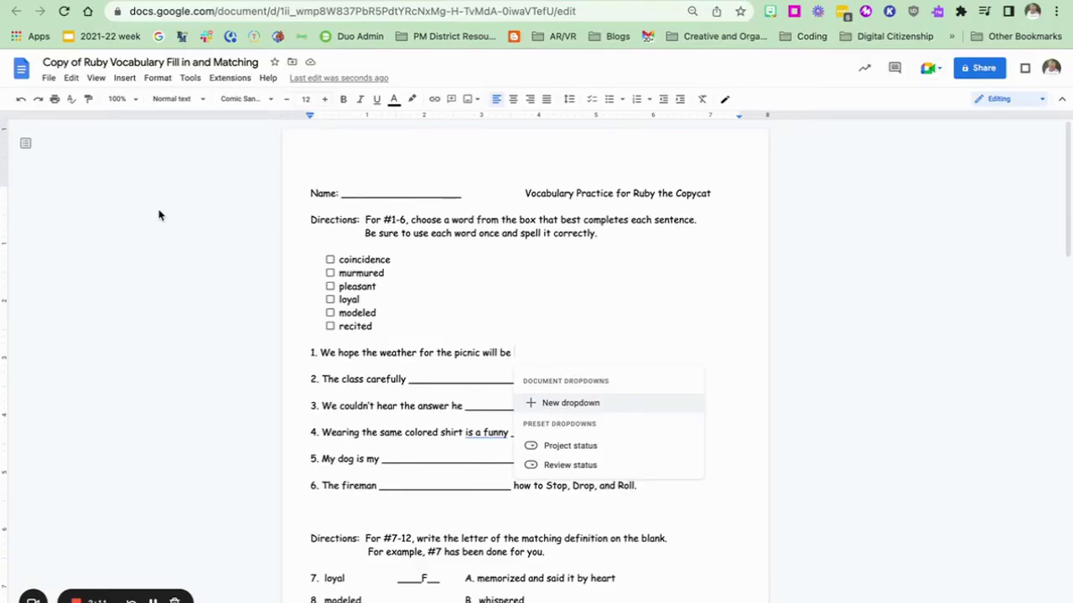
pyautogui.click(548, 406)
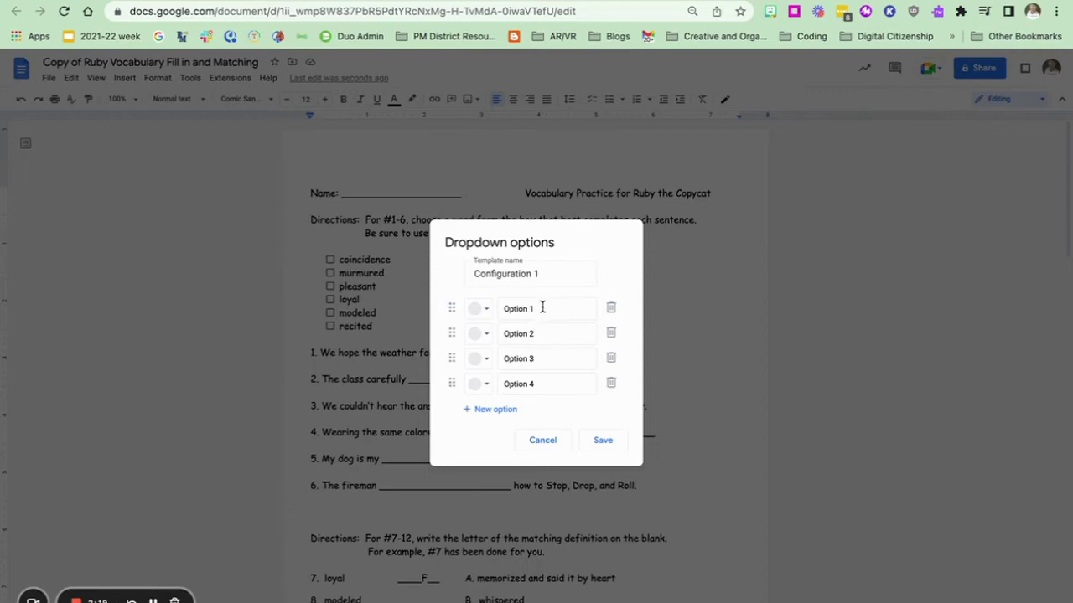
pyautogui.click(555, 272)
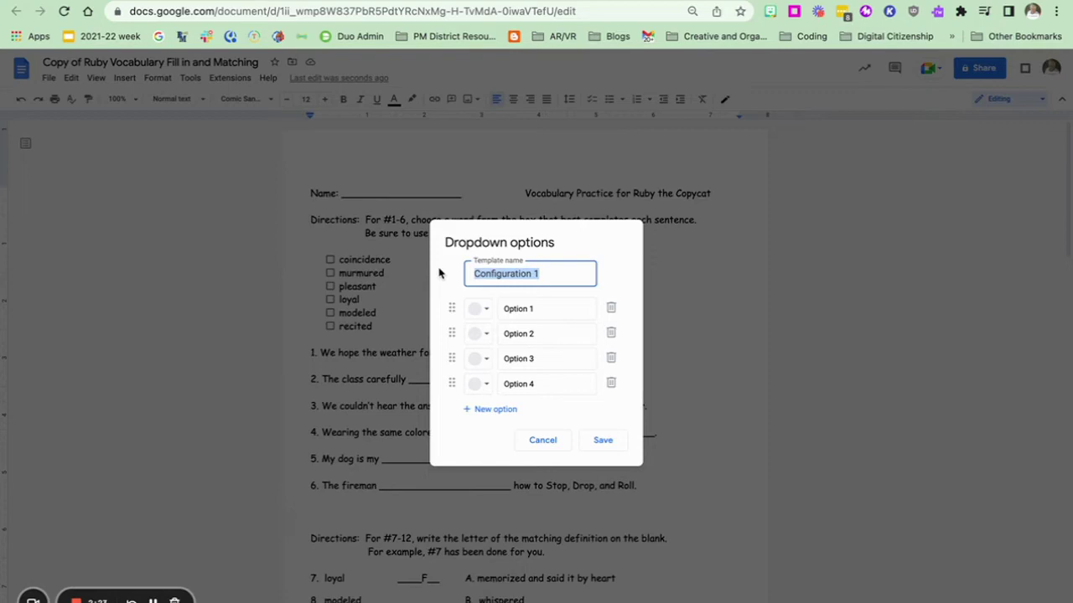
pyautogui.write('Vocab')
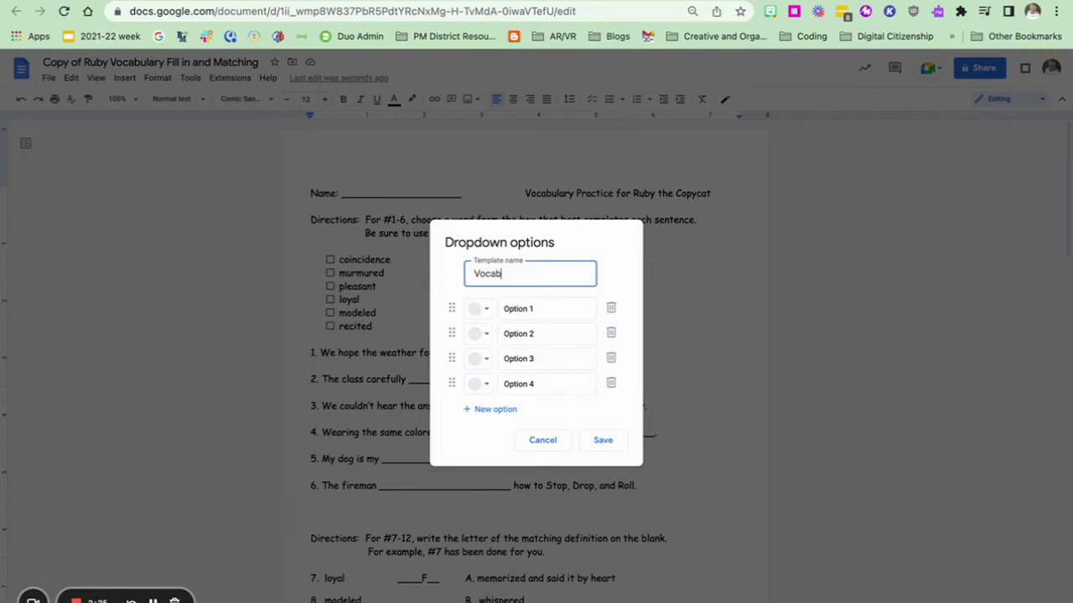
# Set the options to [insert], coincidence, murmured, pleasant, loyal, modeled and recited
pyautogui.click(552, 309)
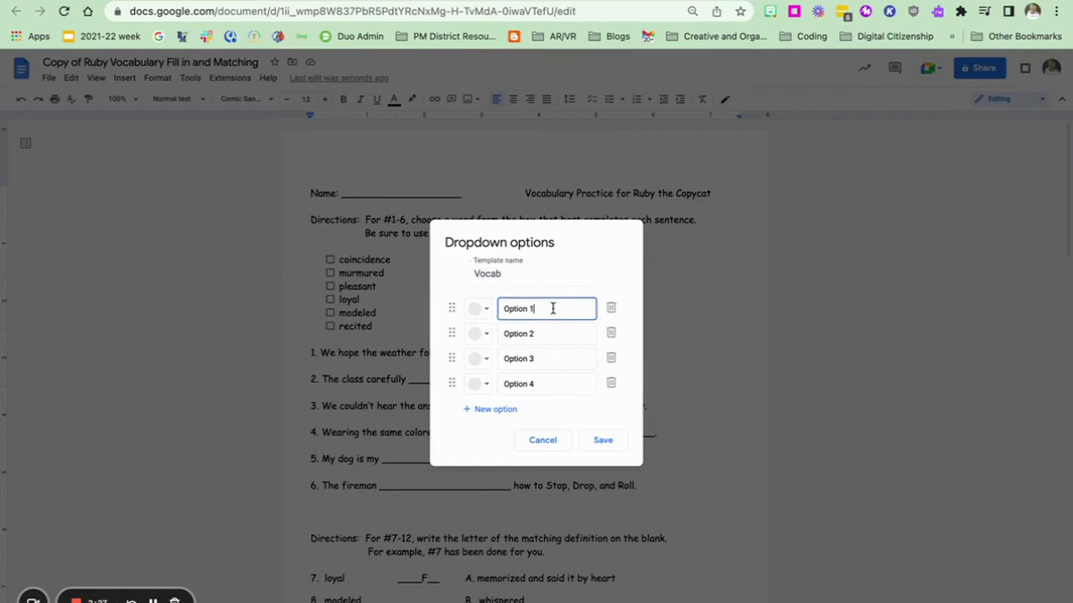
pyautogui.moveTo(545, 309); pyautogui.dragTo(496, 309)
pyautogui.write('c')
pyautogui.press('BackSpace')
pyautogui.write('l')
pyautogui.write('insert]')
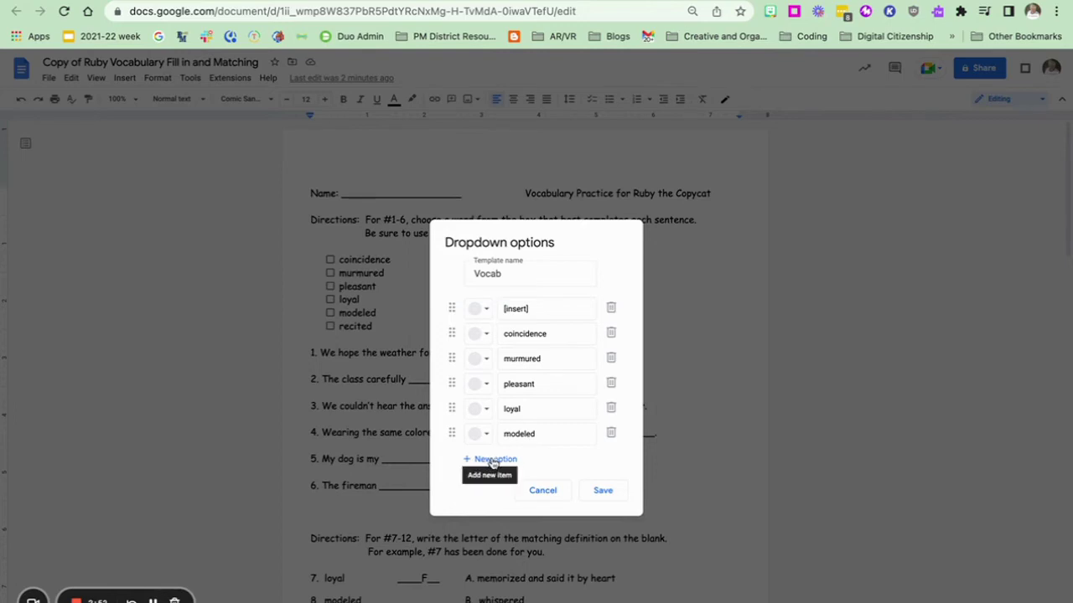
pyautogui.click(492, 461)
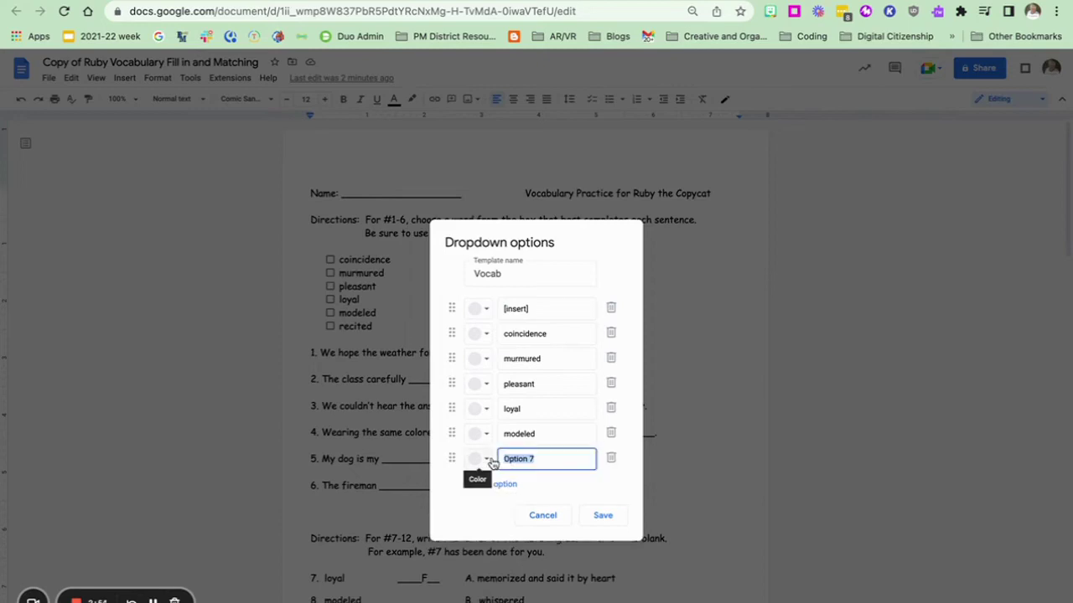
pyautogui.write('recited')
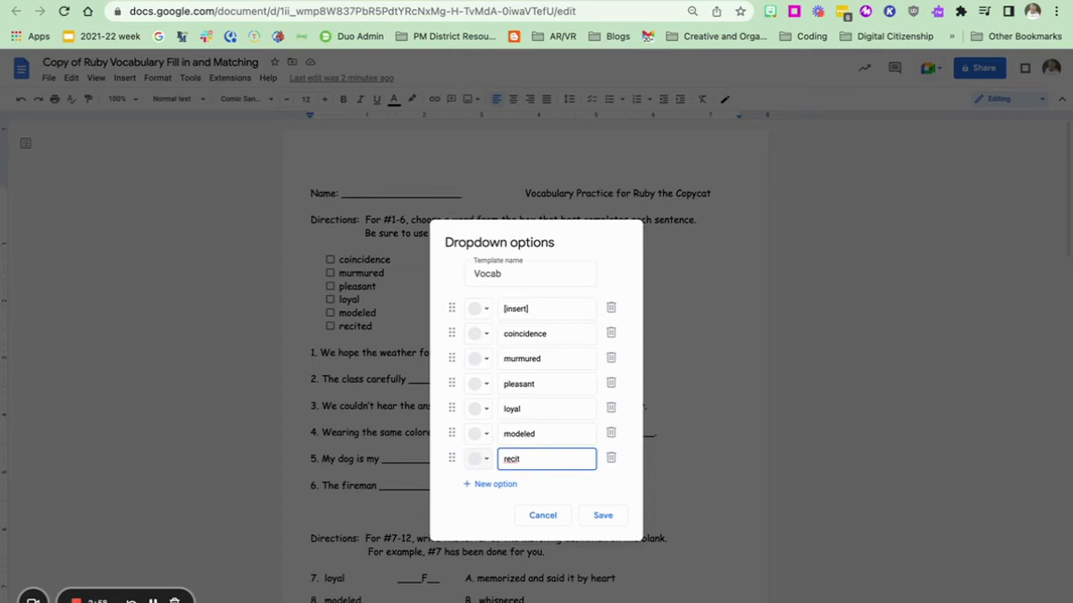
pyautogui.click(567, 495)
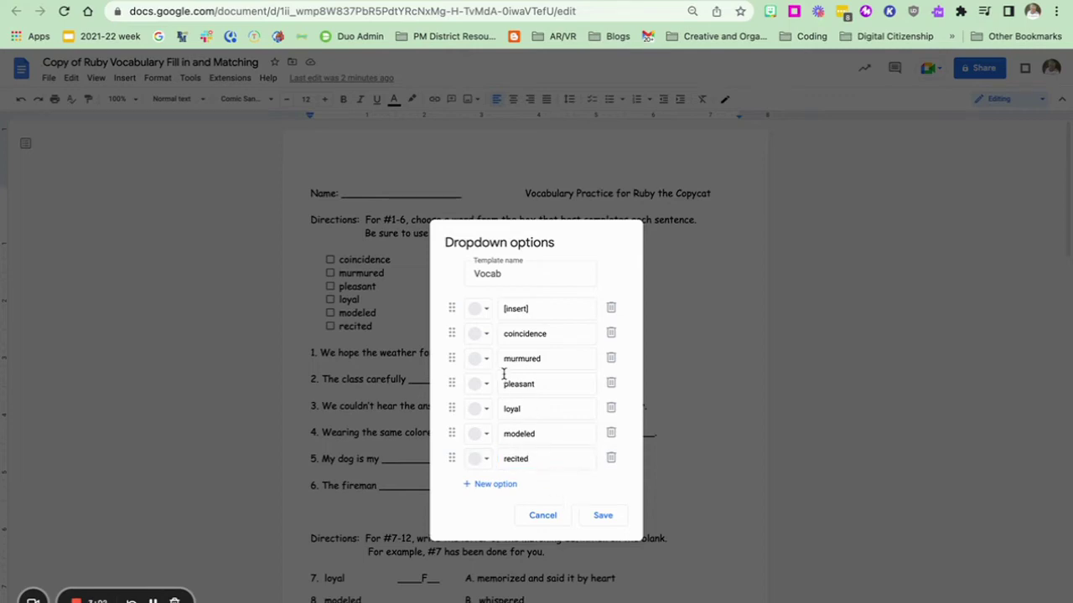
# Colour coincidence pink, murmured peach and pleasant yellow in the Vocab dropdown
pyautogui.click(487, 337)
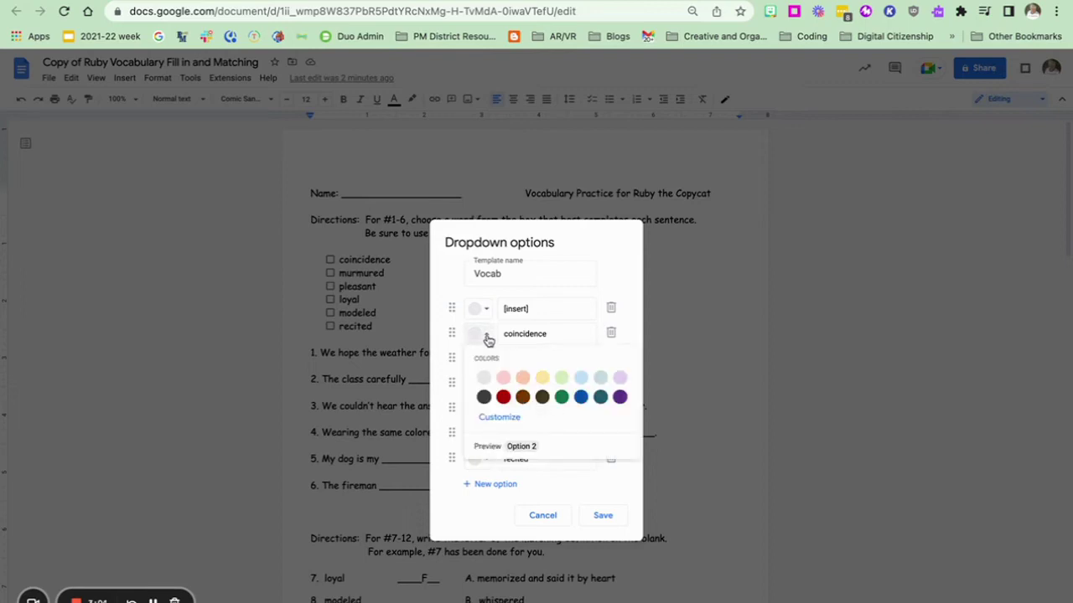
pyautogui.click(503, 377)
pyautogui.click(486, 361)
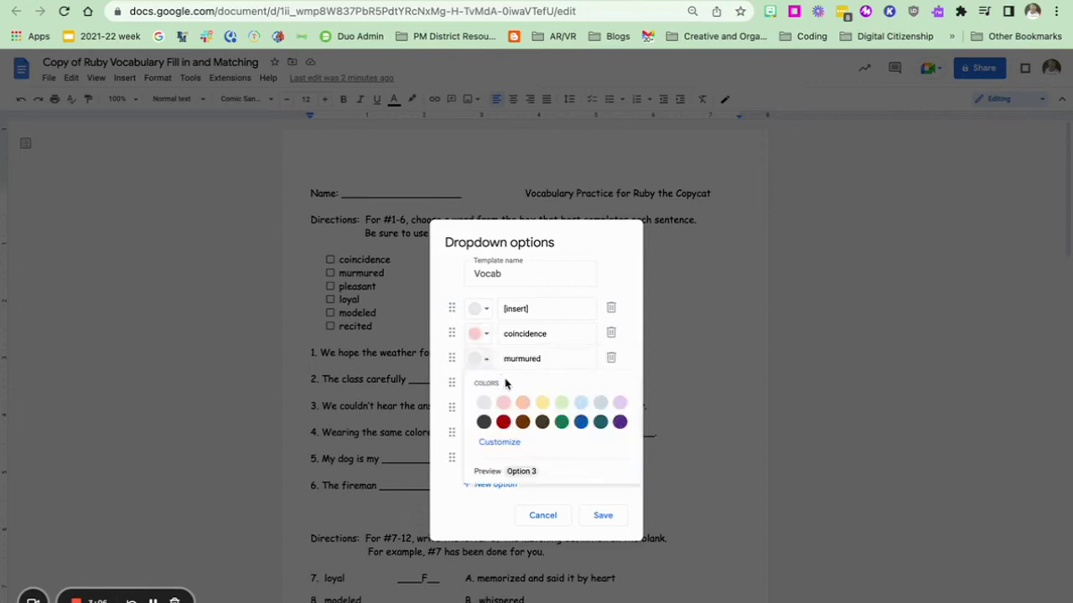
pyautogui.click(522, 402)
pyautogui.click(487, 385)
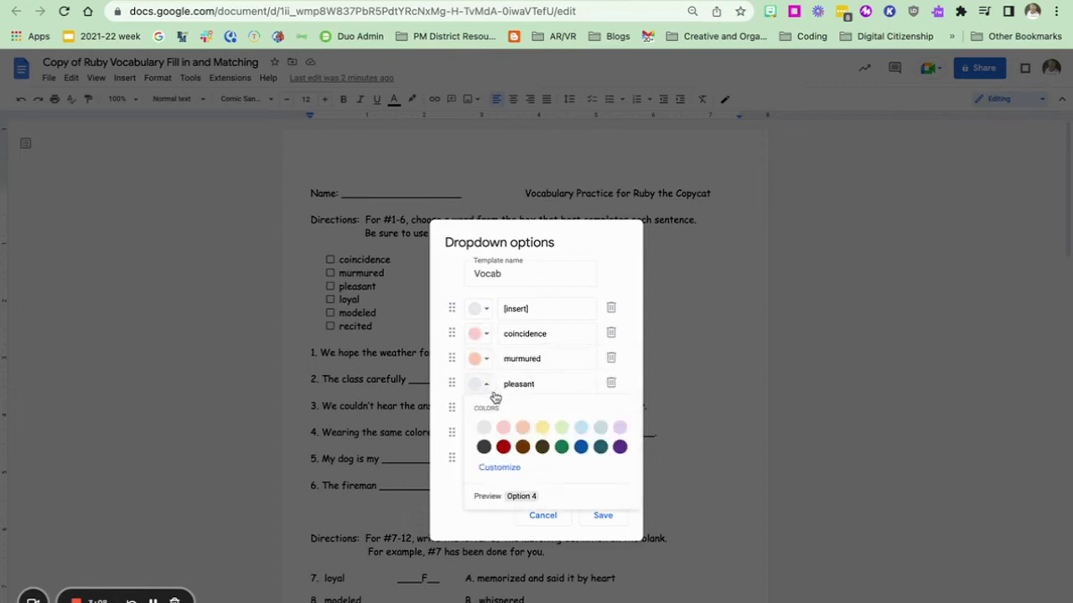
pyautogui.click(541, 428)
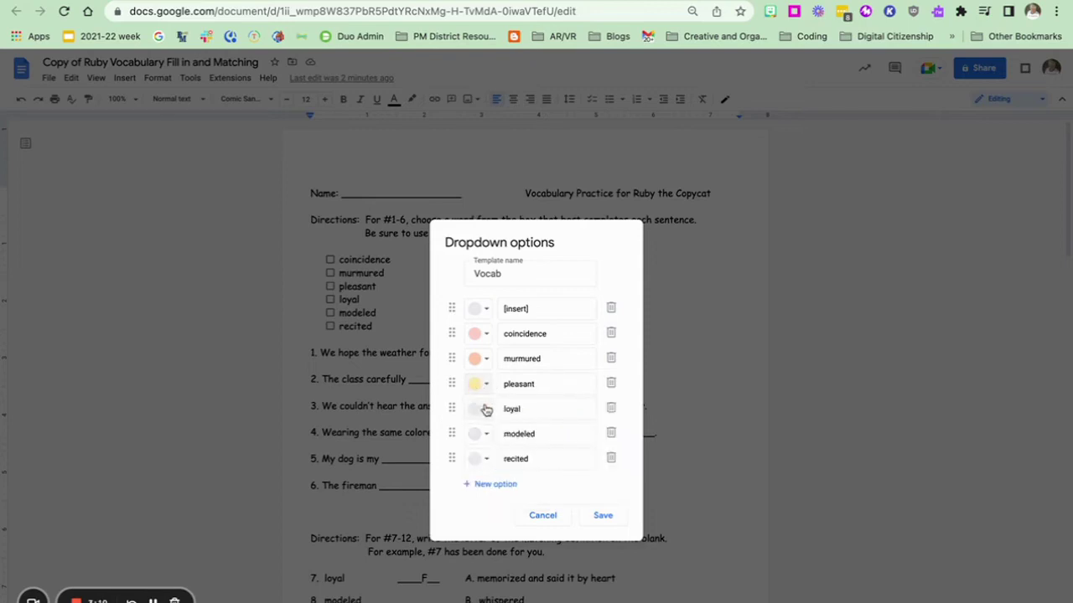
# Colour loyal green, modeled light blue and recited lavender, then save the dropdown
pyautogui.click(487, 409)
pyautogui.click(561, 453)
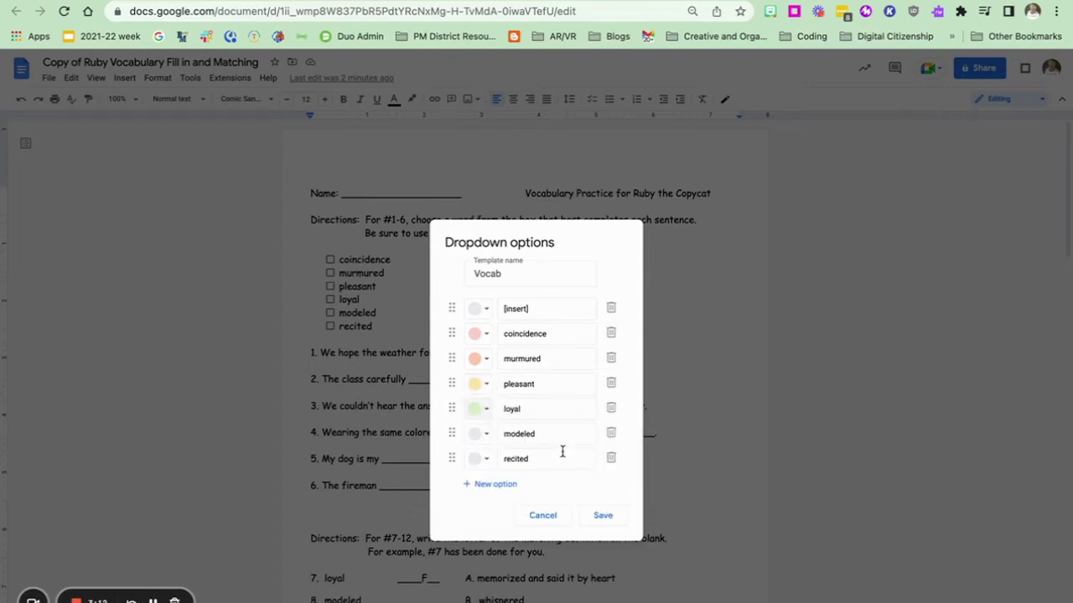
pyautogui.click(481, 432)
pyautogui.click(579, 480)
pyautogui.click(481, 459)
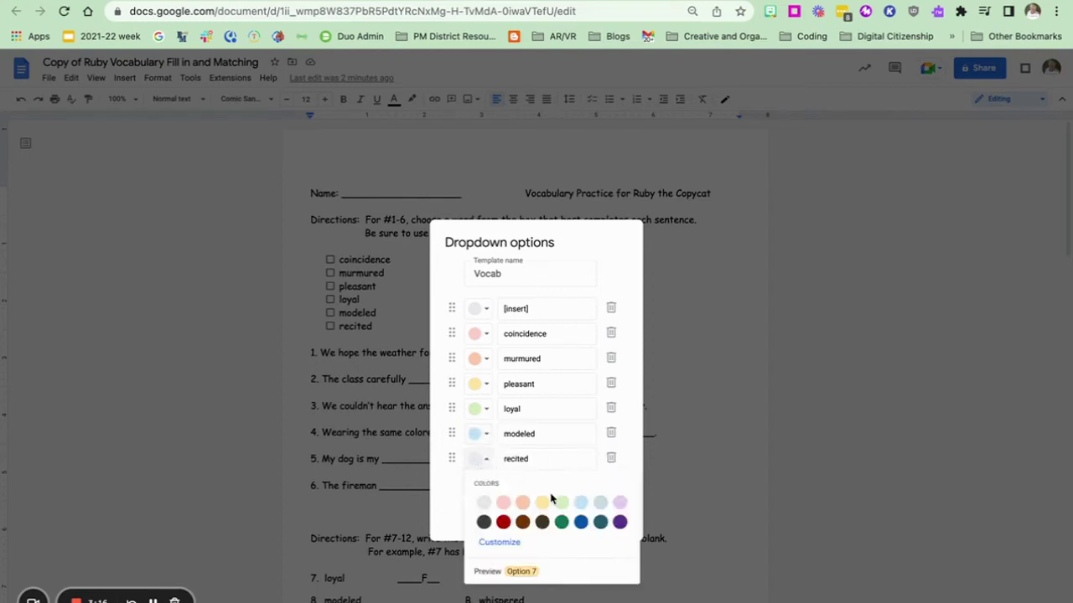
pyautogui.click(620, 503)
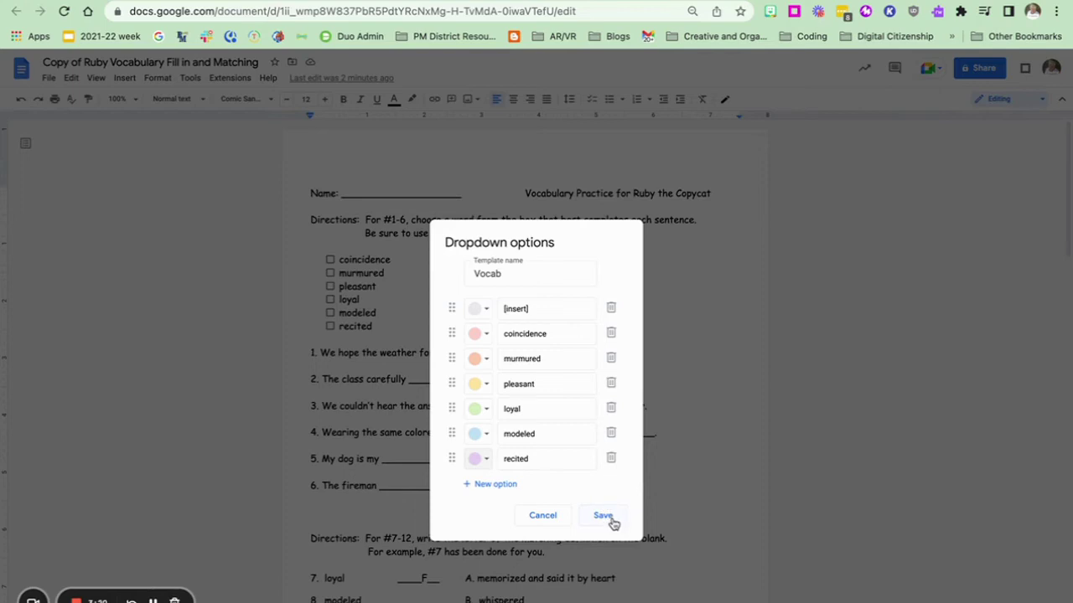
pyautogui.click(604, 517)
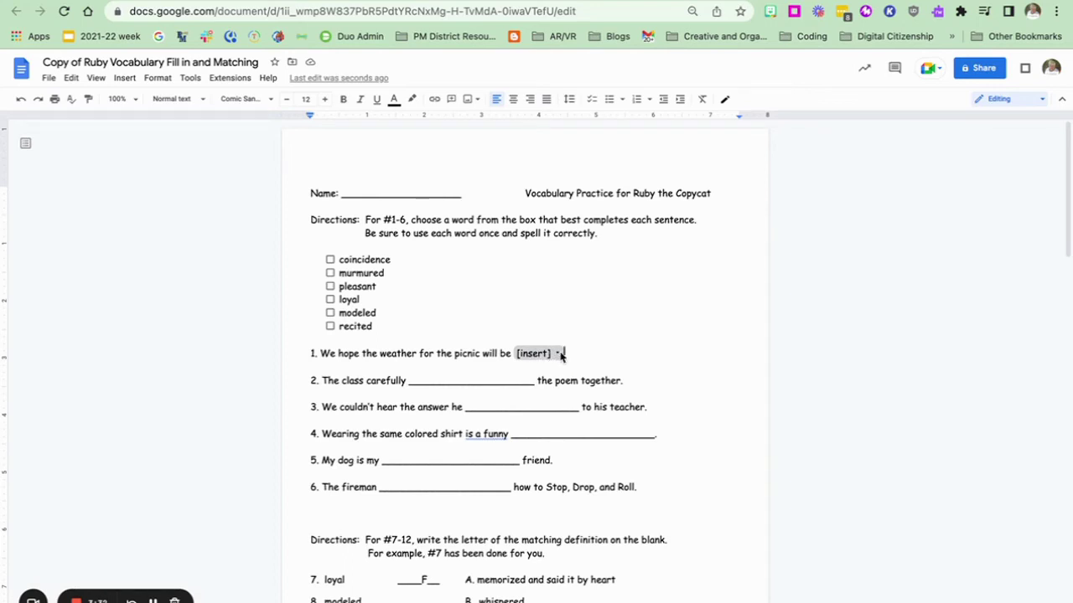
# Choose pleasant in sentence 1's dropdown chip, turning it yellow
pyautogui.click(559, 355)
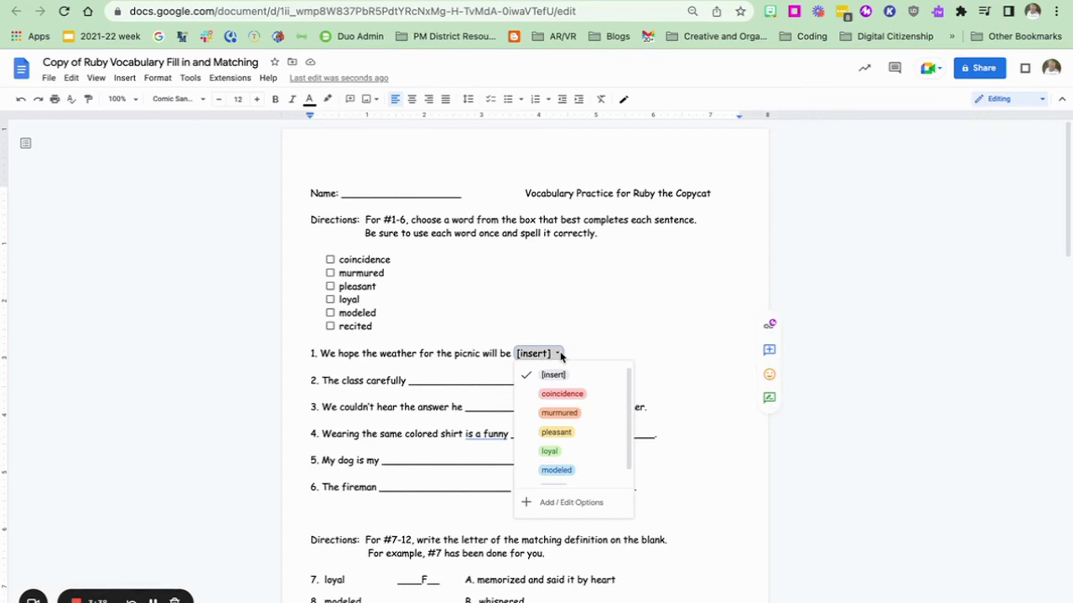
pyautogui.click(554, 434)
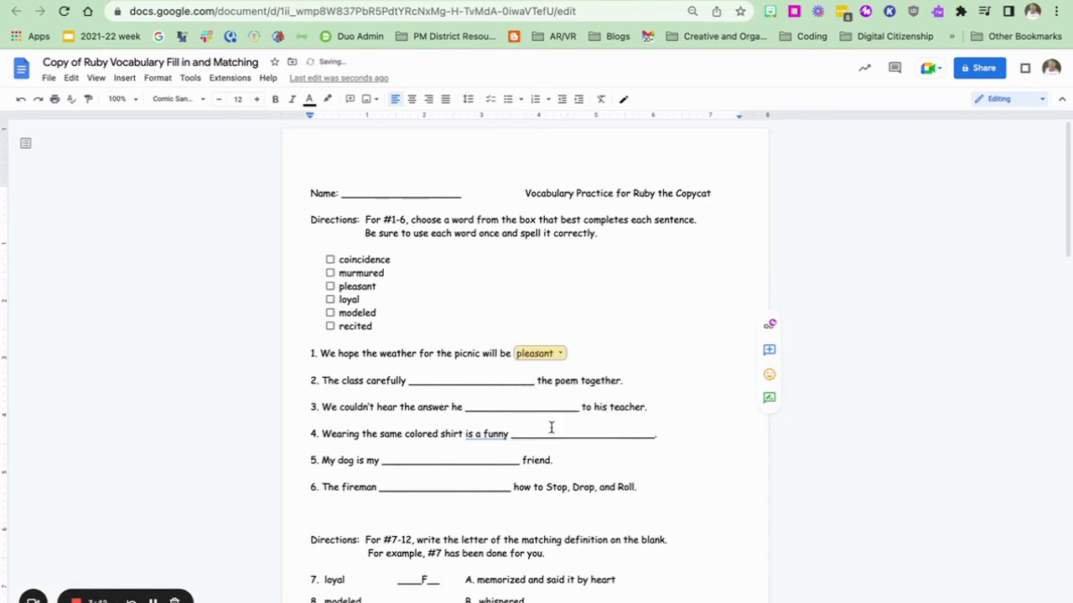
pyautogui.click(407, 381)
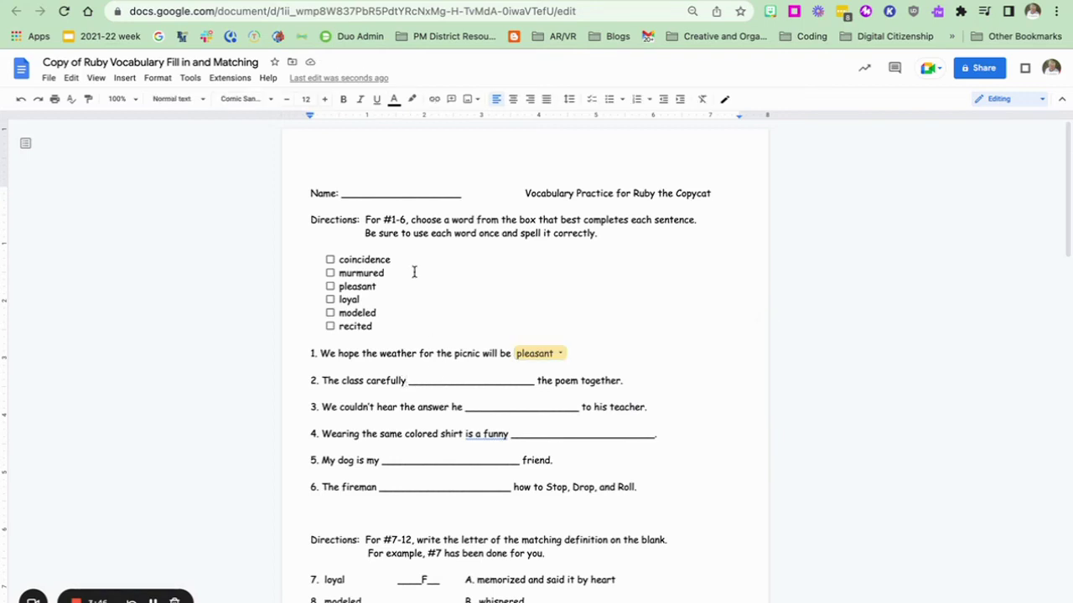
# Insert a Vocab dropdown after 'carefully' in sentence 2 and delete its leftover underscores
pyautogui.click(126, 78)
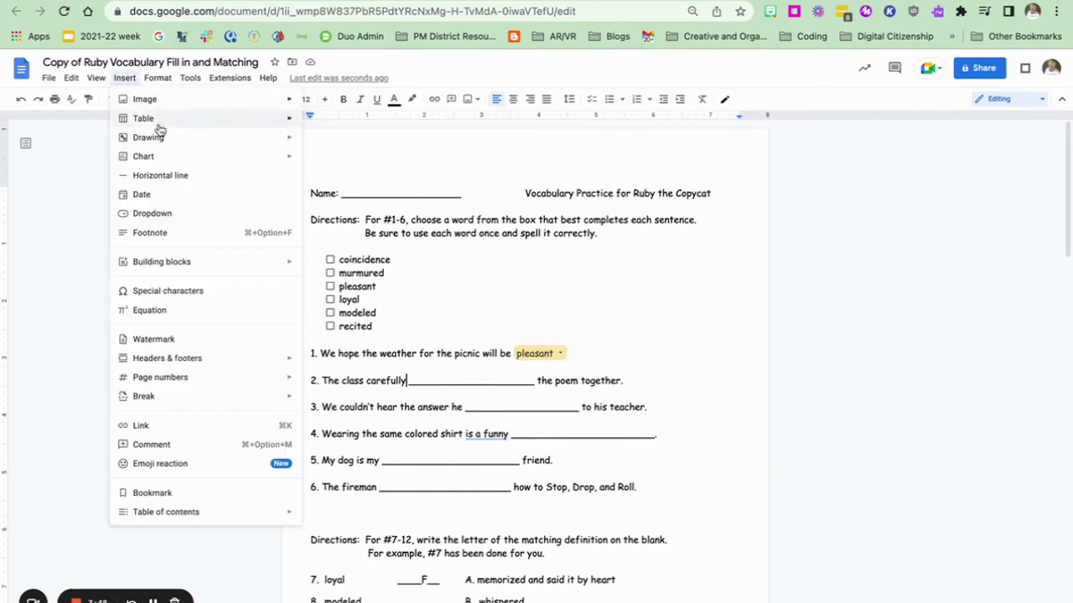
pyautogui.click(195, 221)
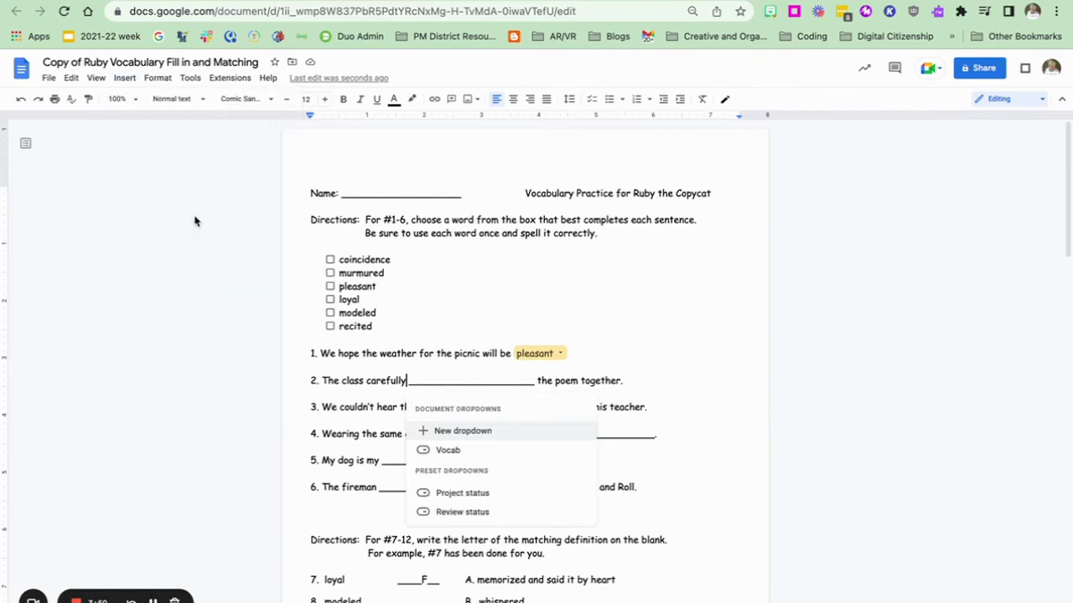
pyautogui.click(436, 451)
pyautogui.moveTo(458, 385); pyautogui.dragTo(584, 383)
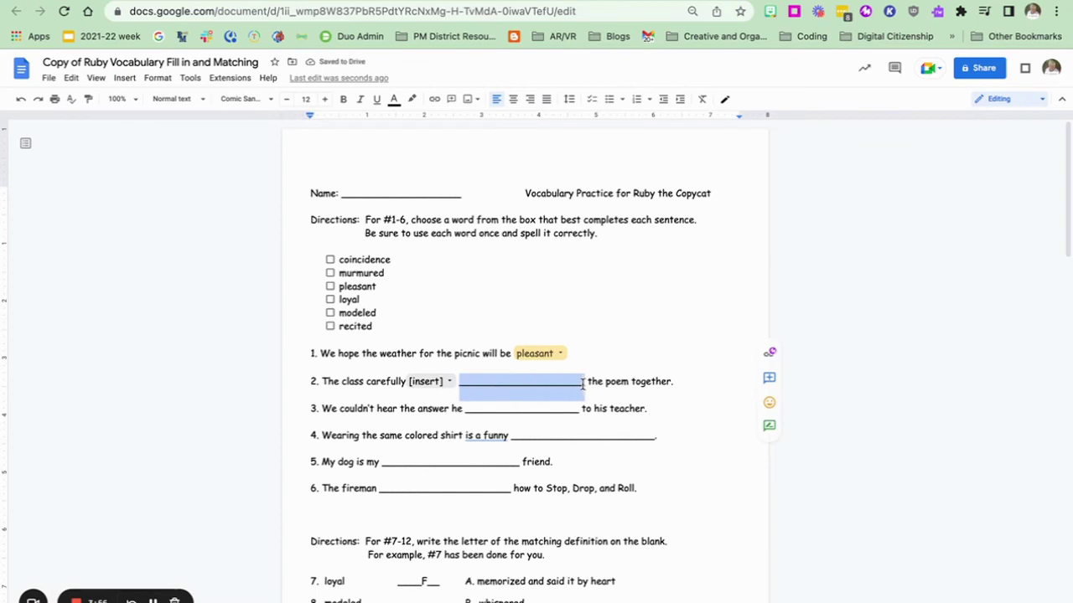
pyautogui.press('BackSpace')
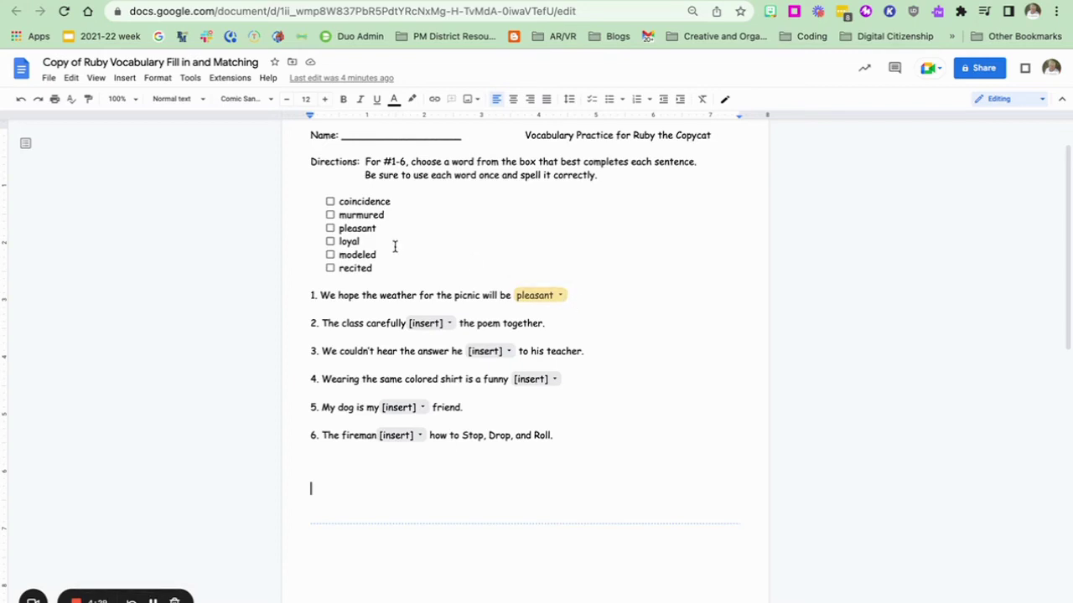
# Check off pleasant and set sentence 2's dropdown to recited
pyautogui.click(330, 229)
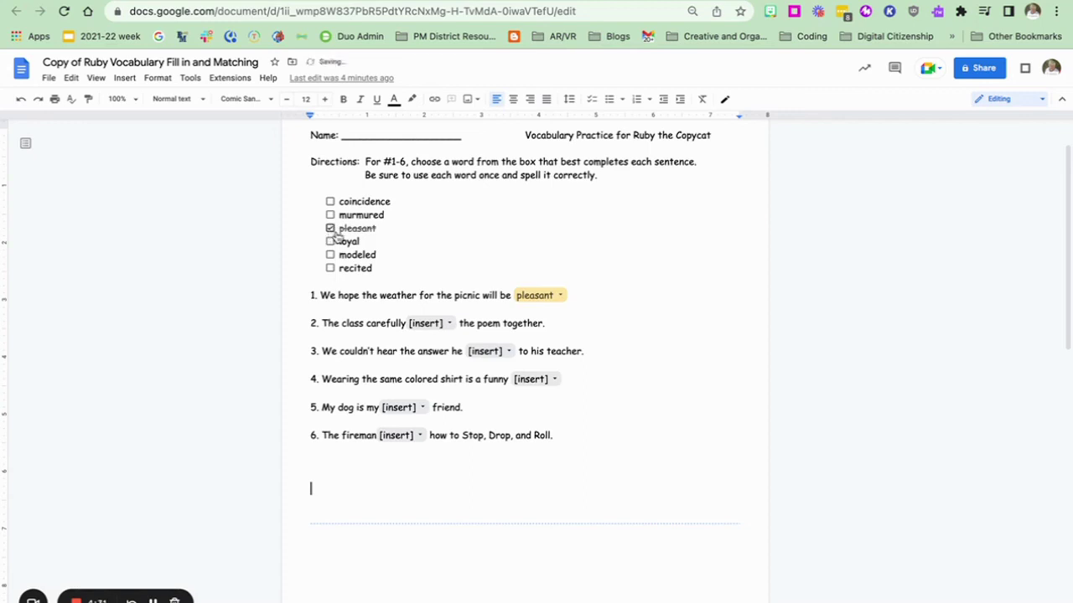
pyautogui.click(449, 325)
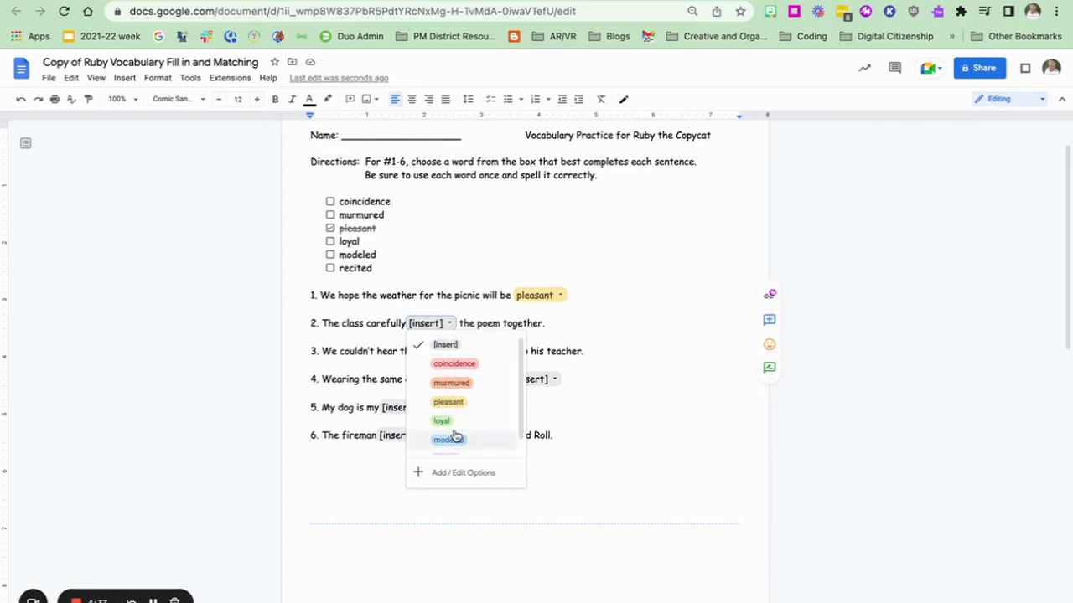
pyautogui.scroll(-1, 452, 436)
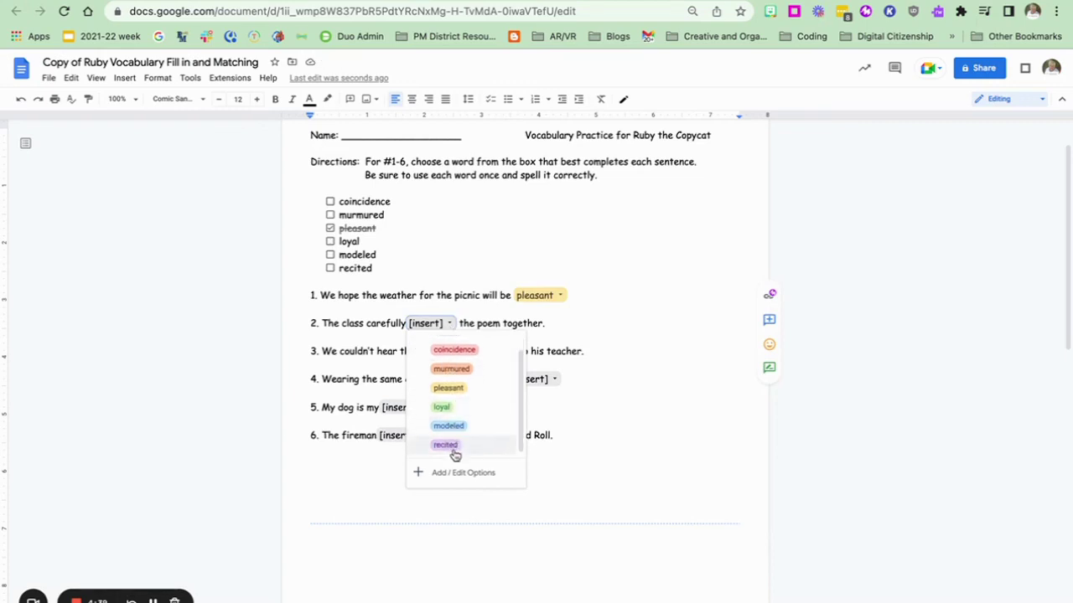
pyautogui.click(452, 453)
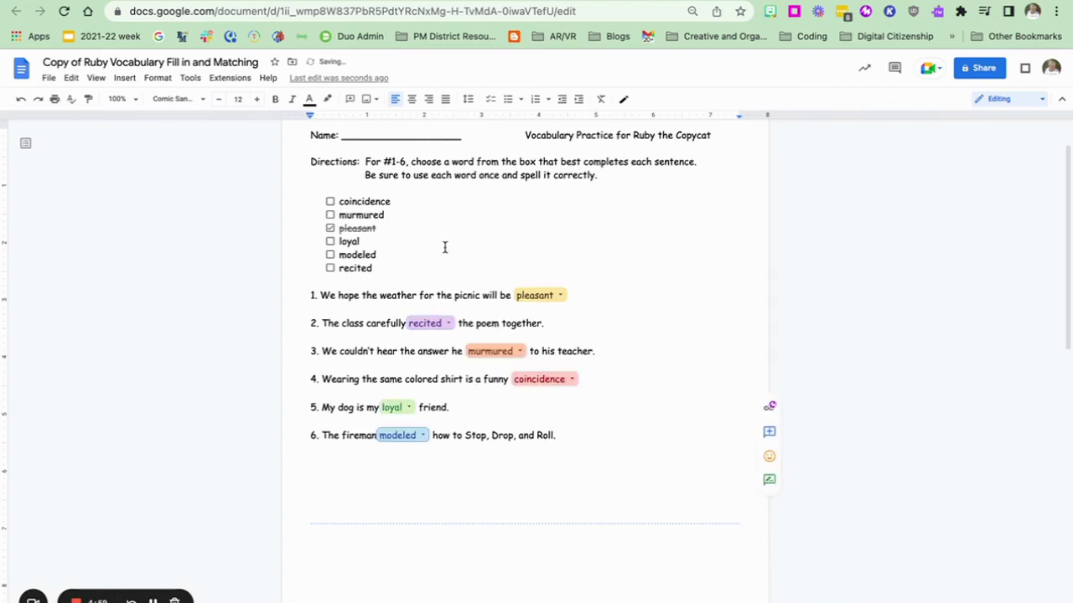
# Check off coincidence, murmured, loyal, modeled and recited in the word list
pyautogui.click(330, 202)
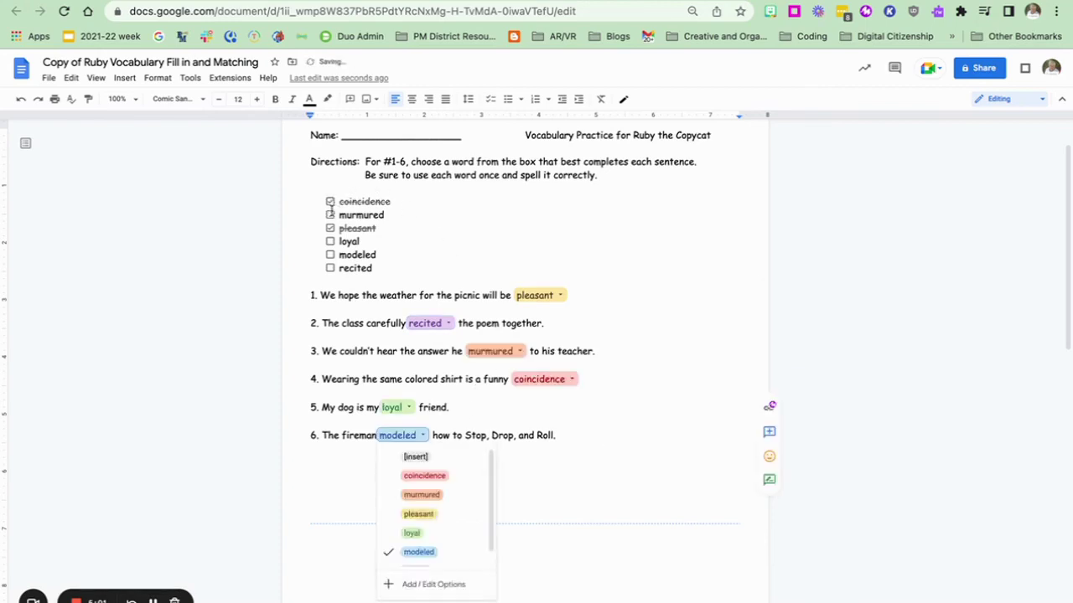
pyautogui.click(330, 215)
pyautogui.click(330, 242)
pyautogui.click(330, 254)
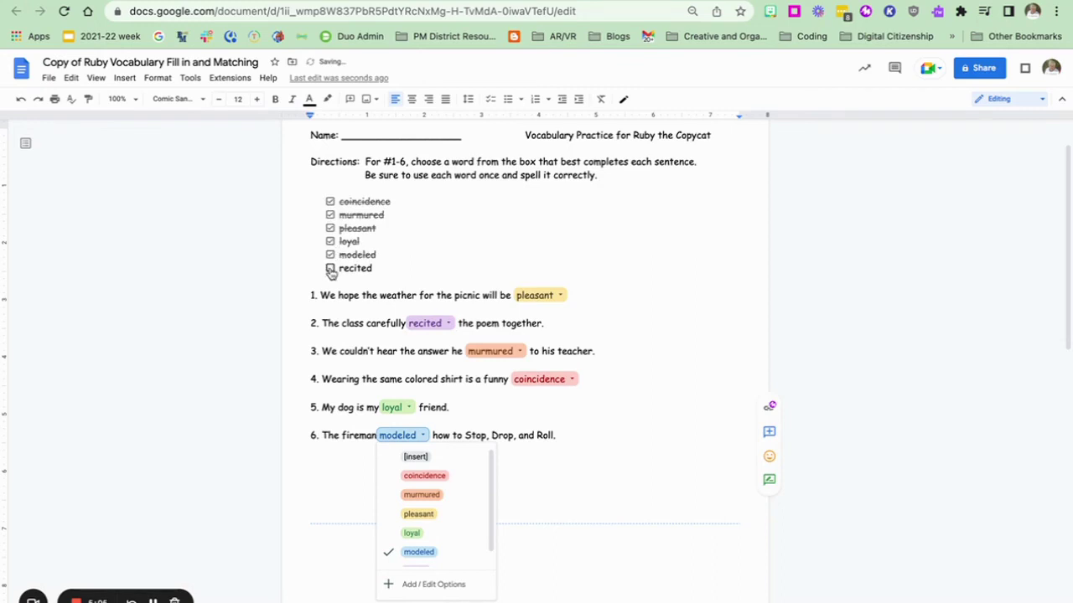
pyautogui.click(330, 269)
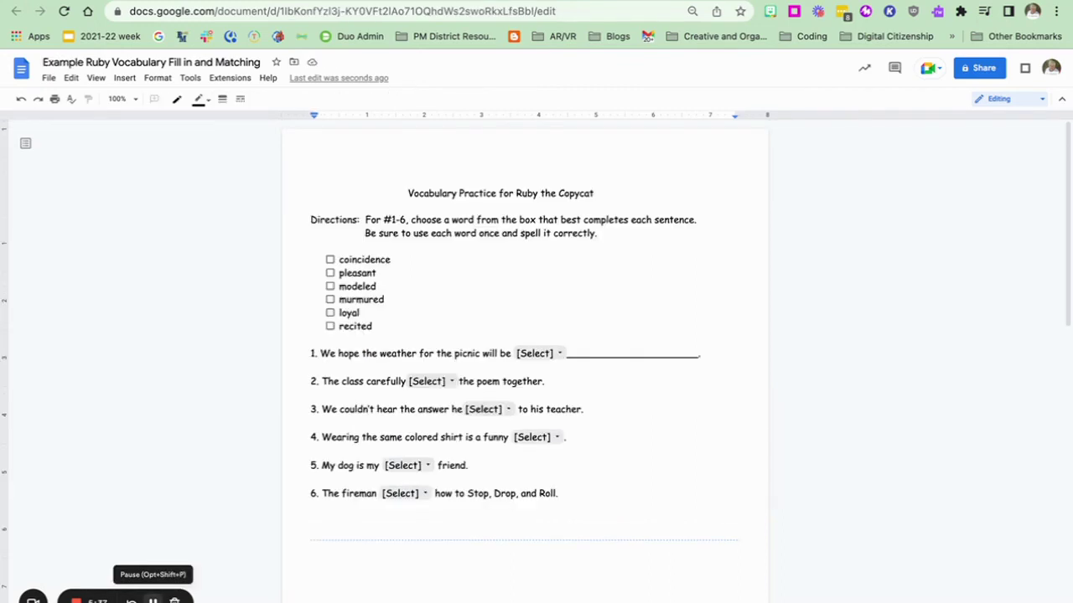